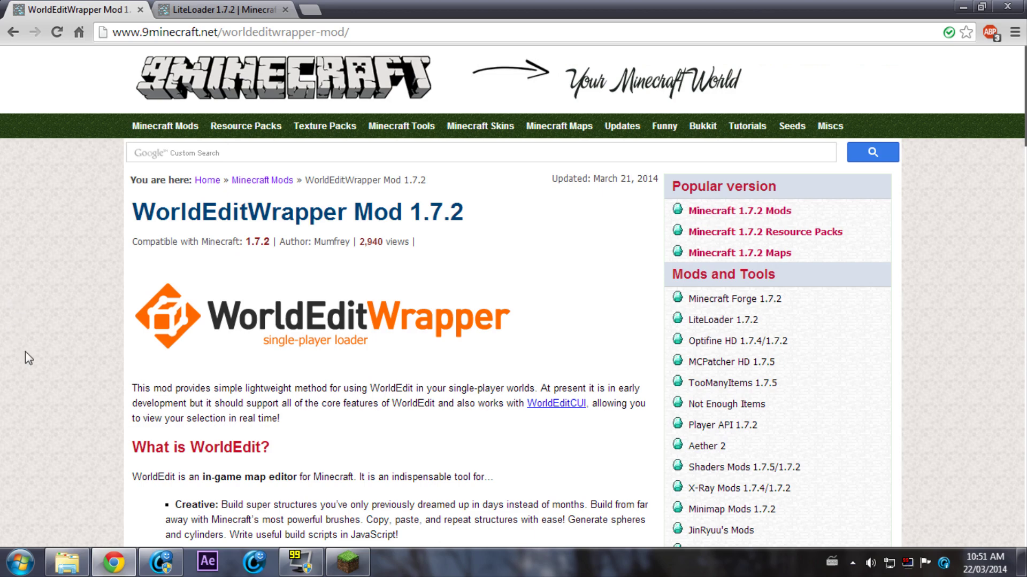
scroll(10, 311, down, 4)
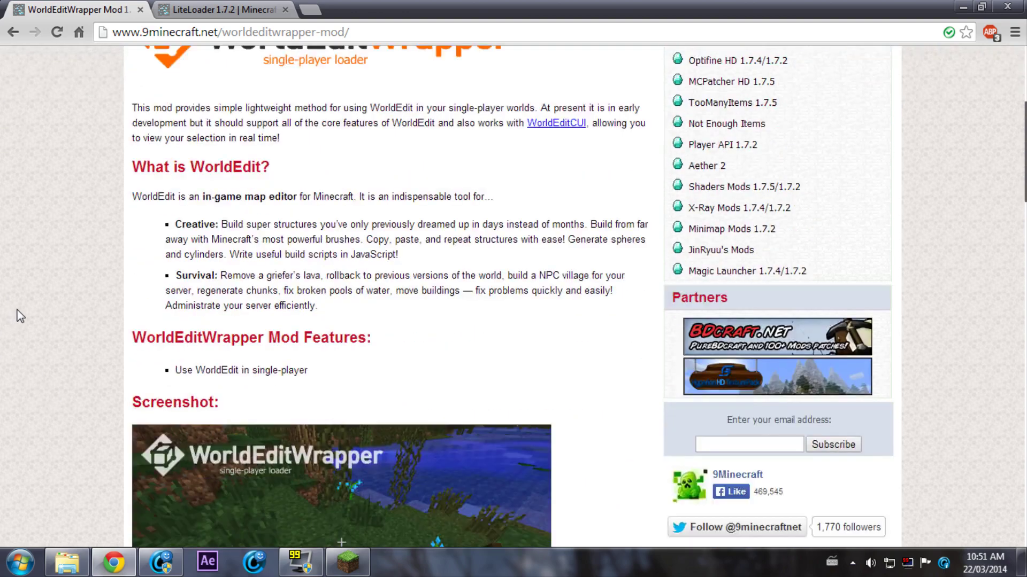
scroll(16, 314, down, 2)
scroll(16, 314, down, 1)
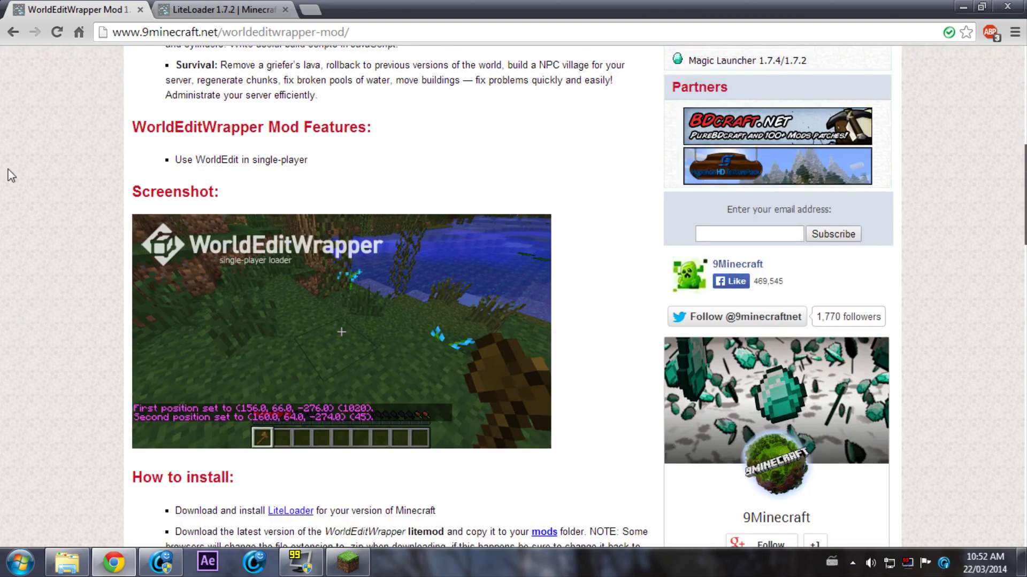
Step: Bring the Minecraft Launcher back over the browser, move it up-left, and launch Minecraft 1.7.2
click(348, 561)
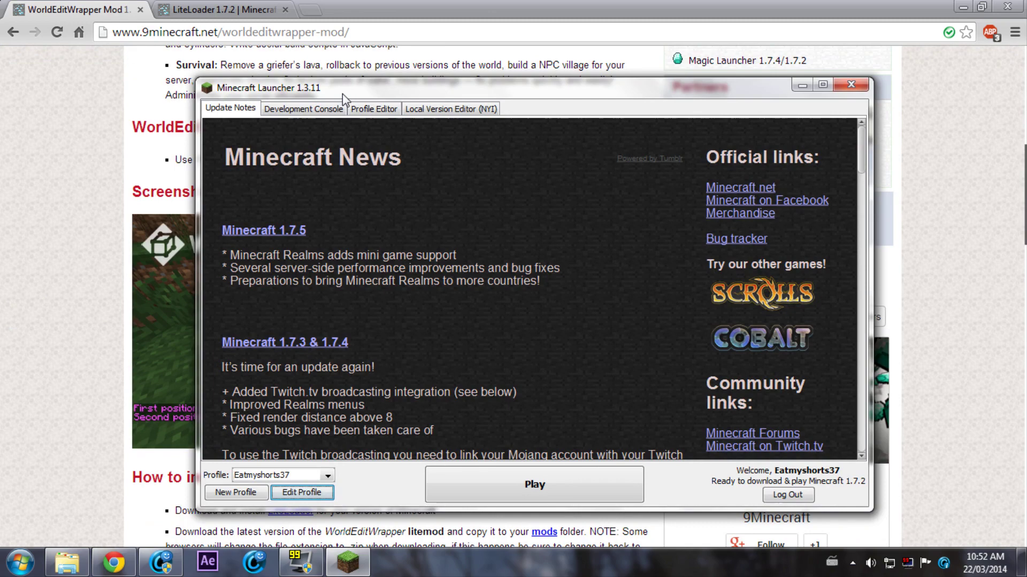
mouse_move(343, 94)
mouse_down()
mouse_move(317, 69)
mouse_move(256, 74)
mouse_up()
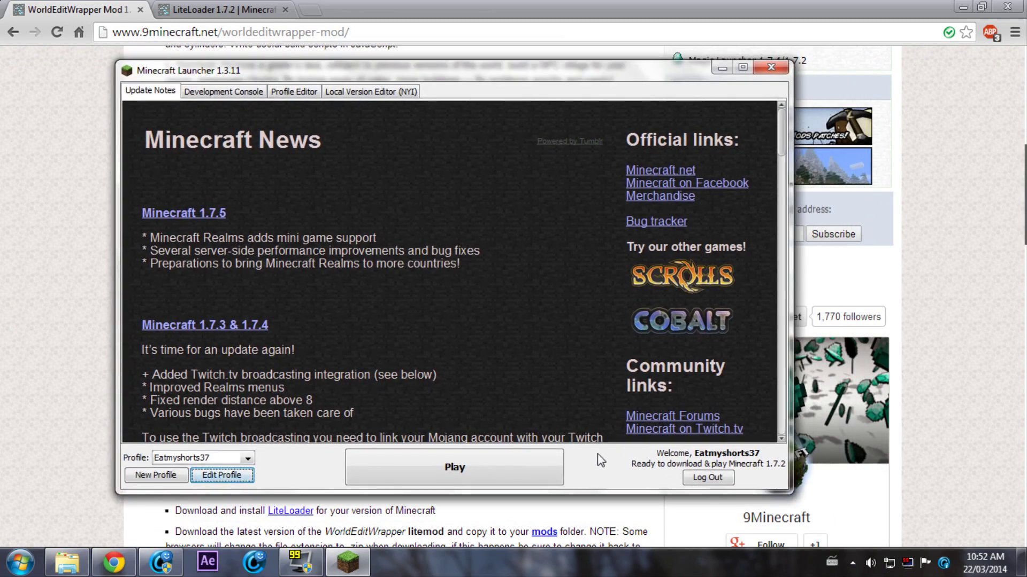
click(211, 477)
click(457, 472)
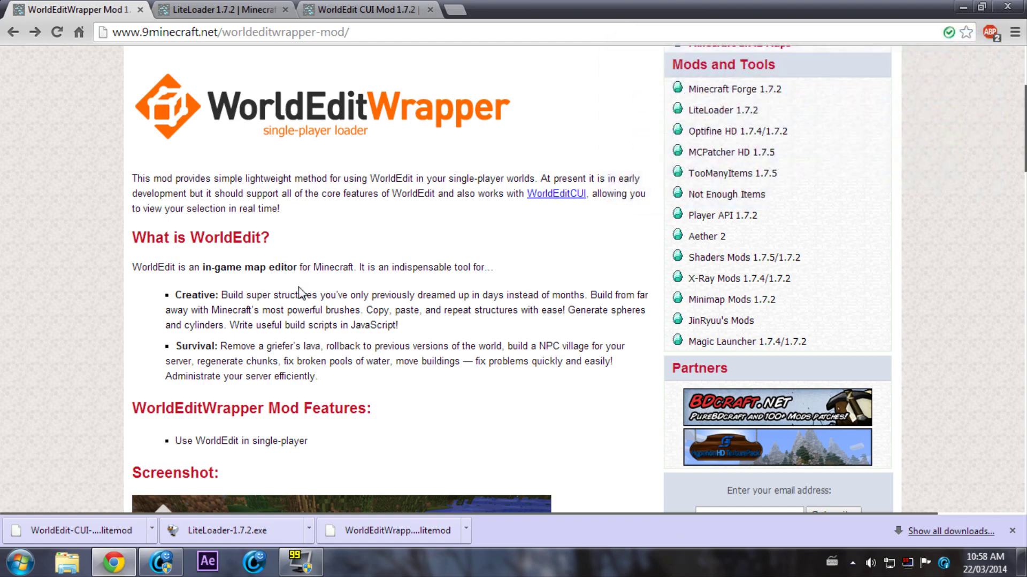
scroll(442, 289, down, 5)
scroll(443, 289, down, 4)
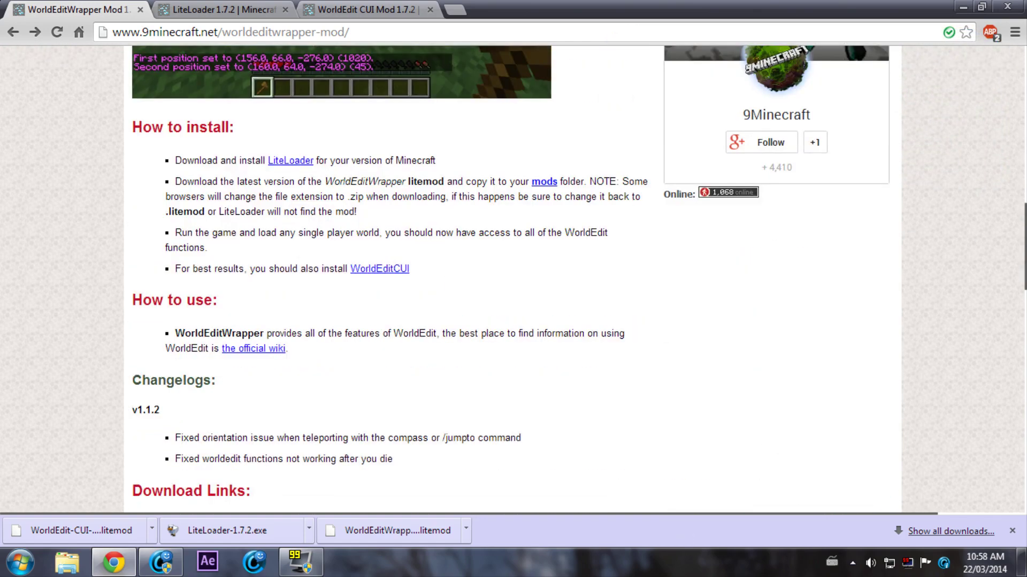
scroll(271, 313, down, 3)
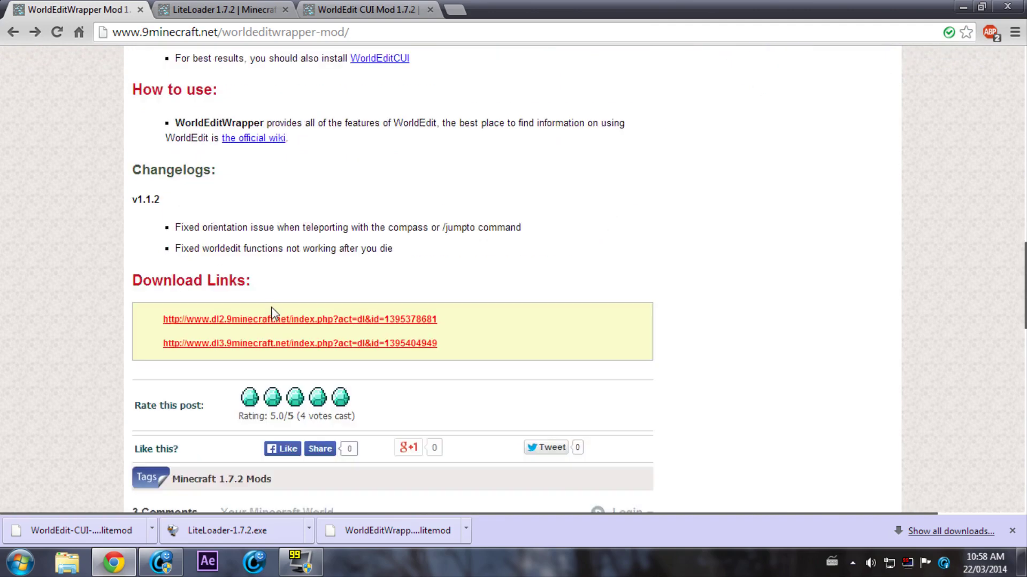
scroll(271, 314, up, 2)
scroll(276, 81, up, 1)
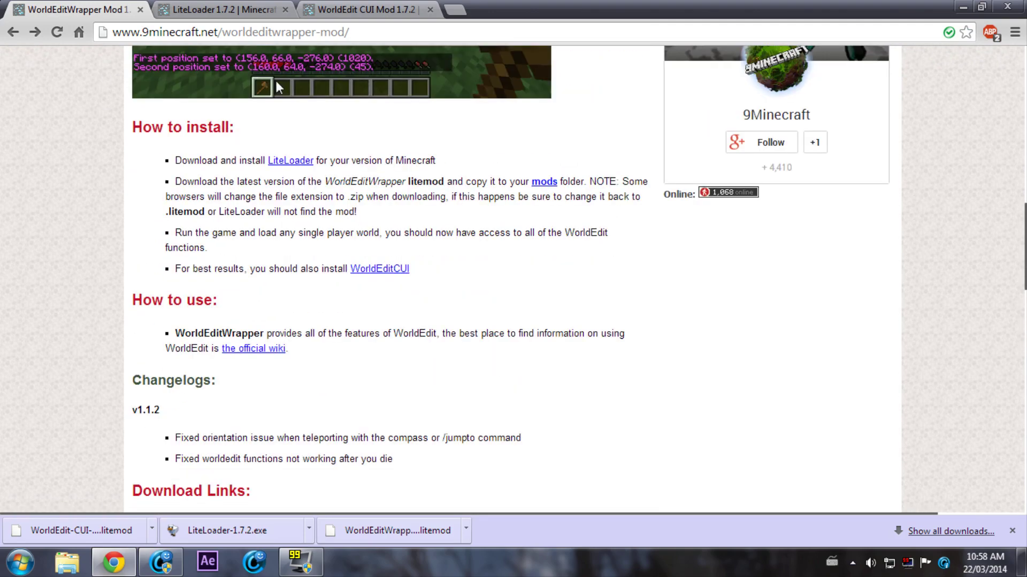
Step: Check the LiteLoader 1.7.2 and WorldEdit CUI pages, then return to the WorldEditWrapper page
click(224, 9)
scroll(371, 177, down, 2)
scroll(77, 189, up, 1)
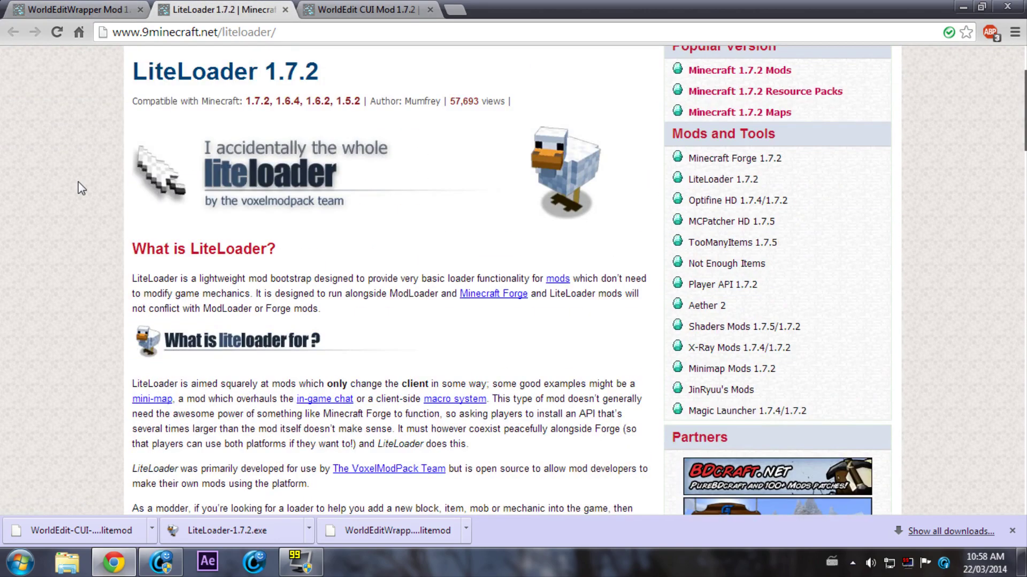
click(369, 10)
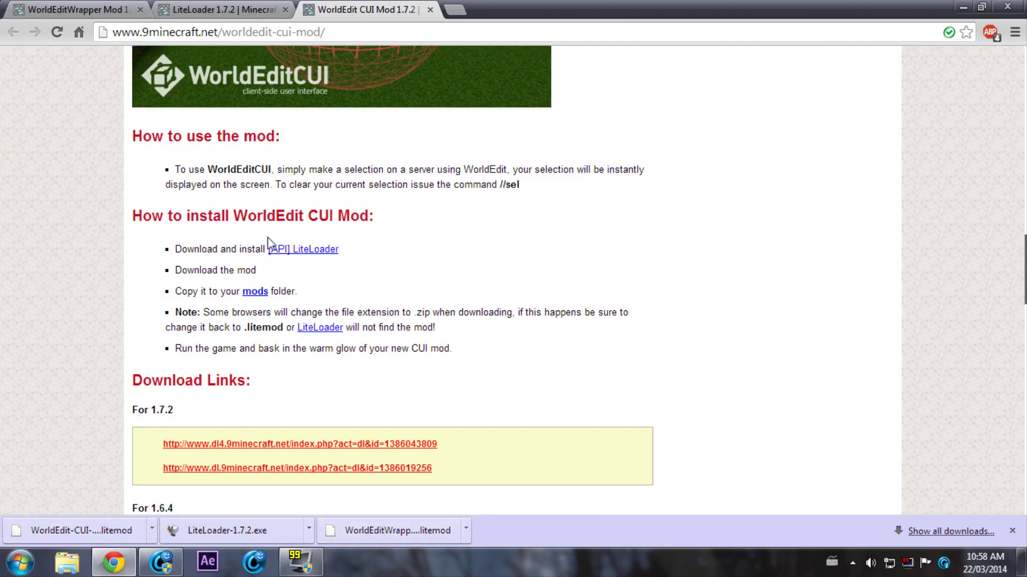
key(ctrl+shift+Tab)
key(ctrl+shift+Tab)
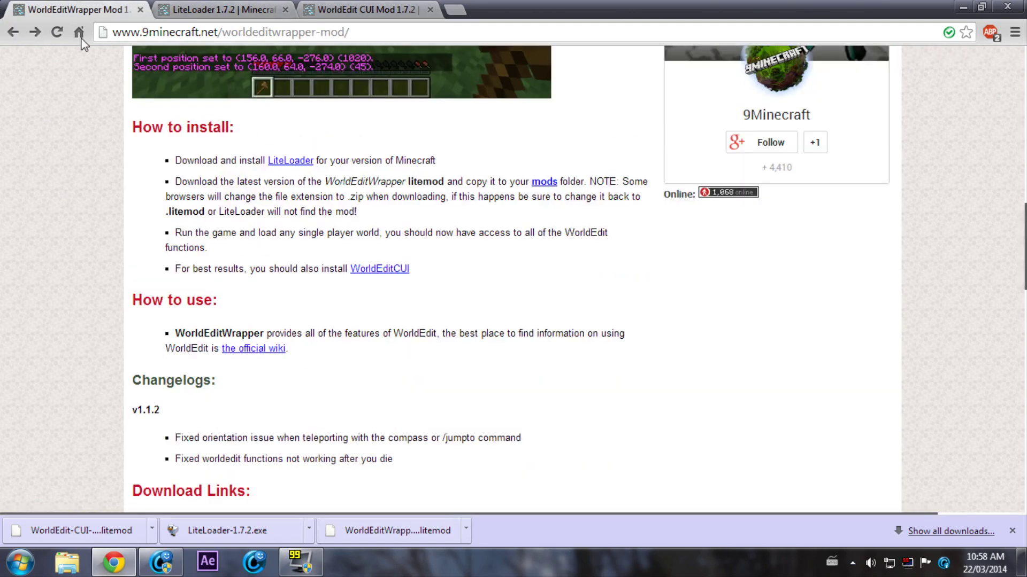
scroll(193, 124, up, 4)
scroll(161, 129, up, 4)
scroll(143, 131, up, 3)
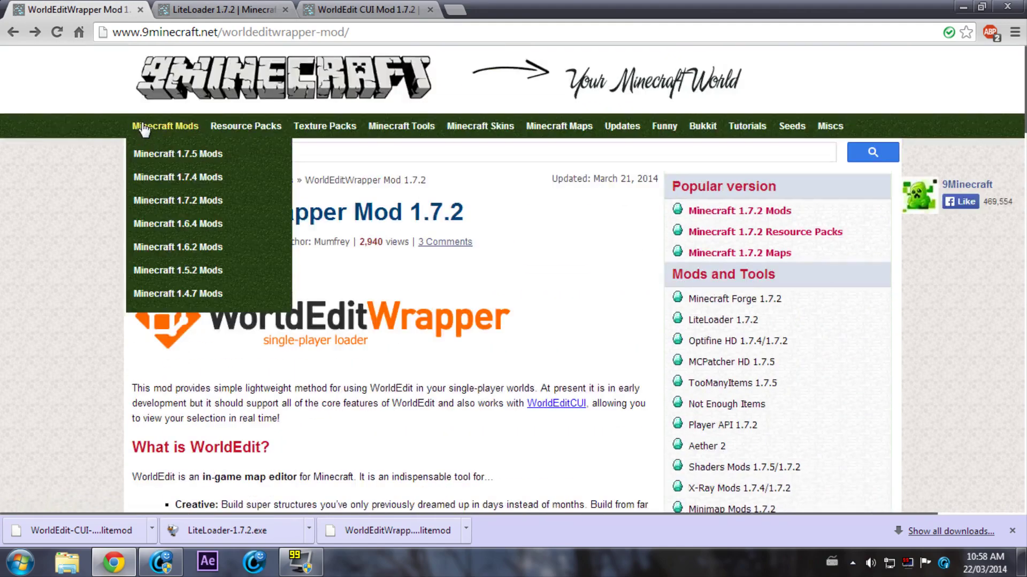
scroll(142, 130, down, 4)
scroll(295, 163, up, 3)
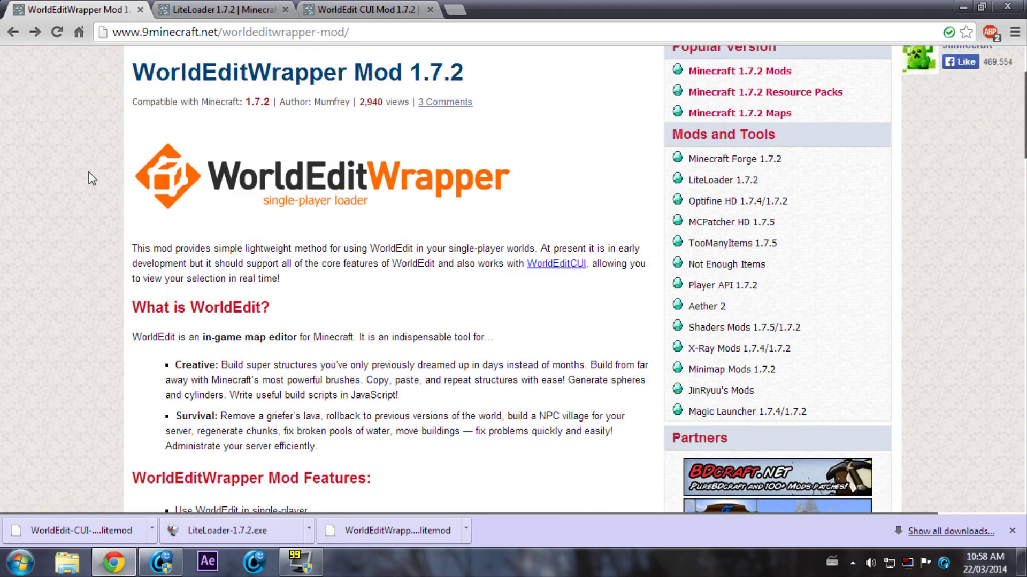
scroll(90, 178, down, 2)
scroll(89, 184, down, 5)
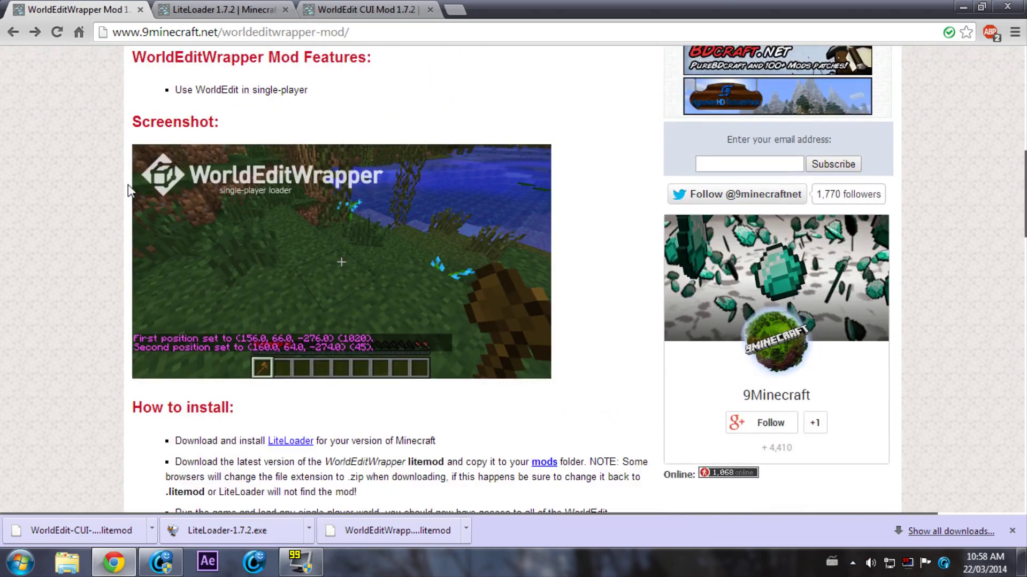
scroll(128, 189, down, 2)
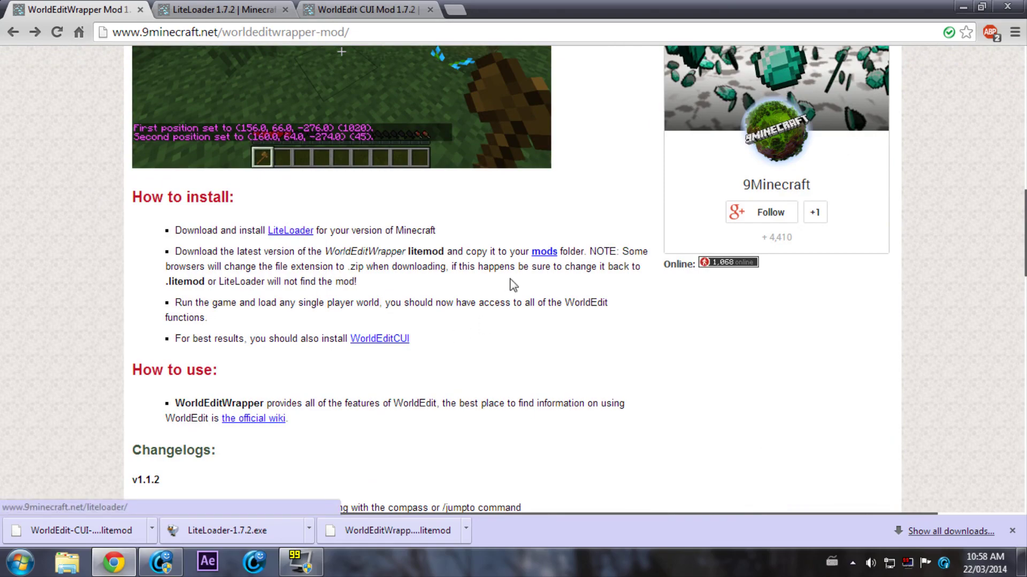
scroll(408, 280, down, 1)
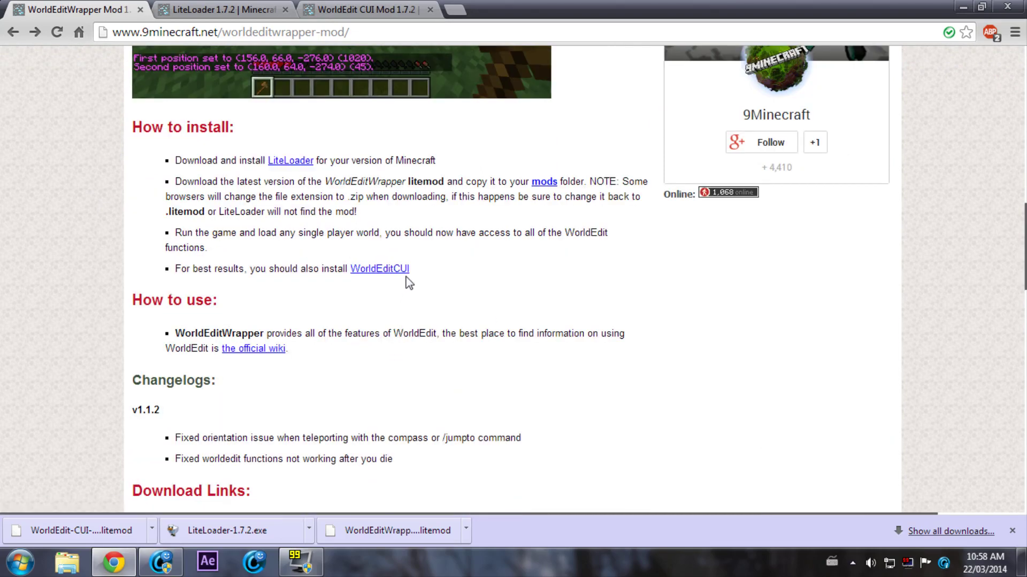
scroll(266, 329, down, 3)
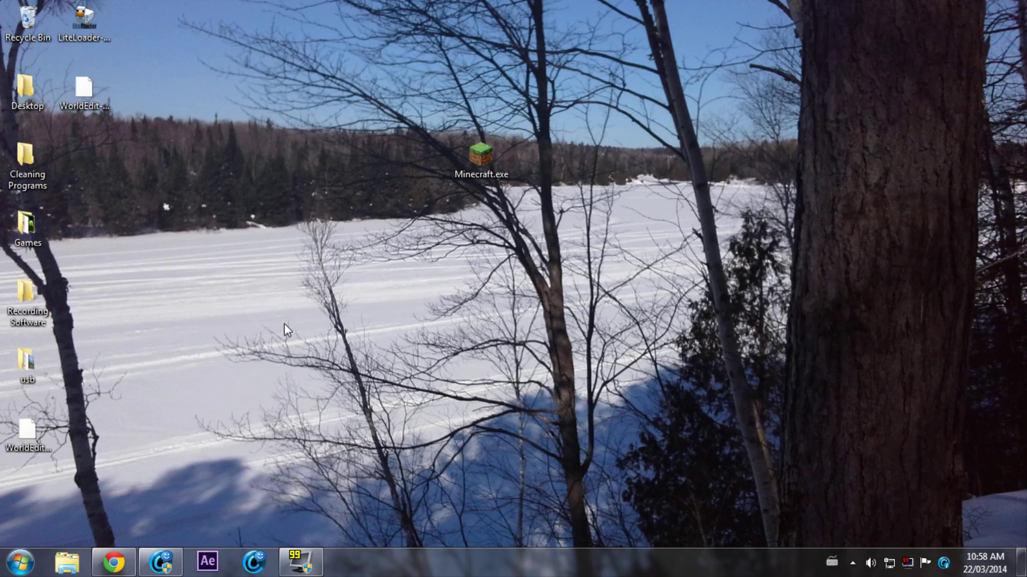
Step: Run LiteLoader-1.7.2.exe past the security warning and install LiteLoader into the Minecraft folder
double_click(87, 22)
click(537, 293)
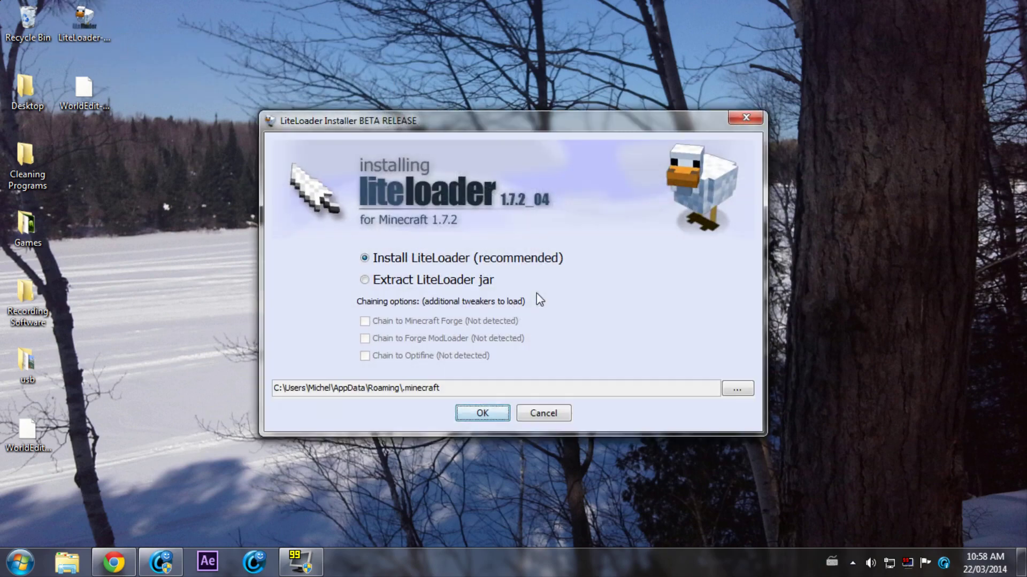
click(501, 418)
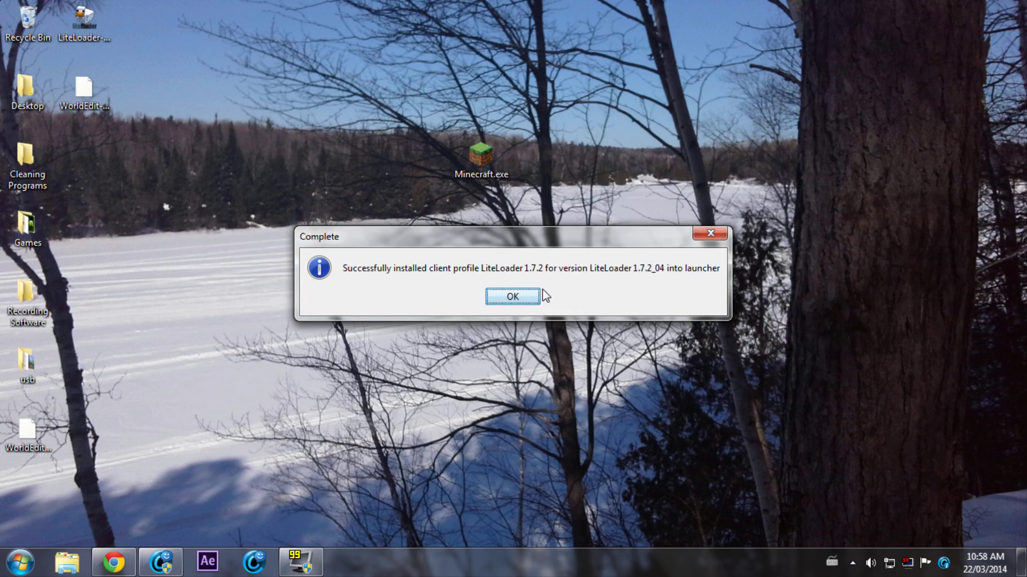
Step: Dismiss the install-complete message and open the .minecraft folder under %appdata%
click(509, 301)
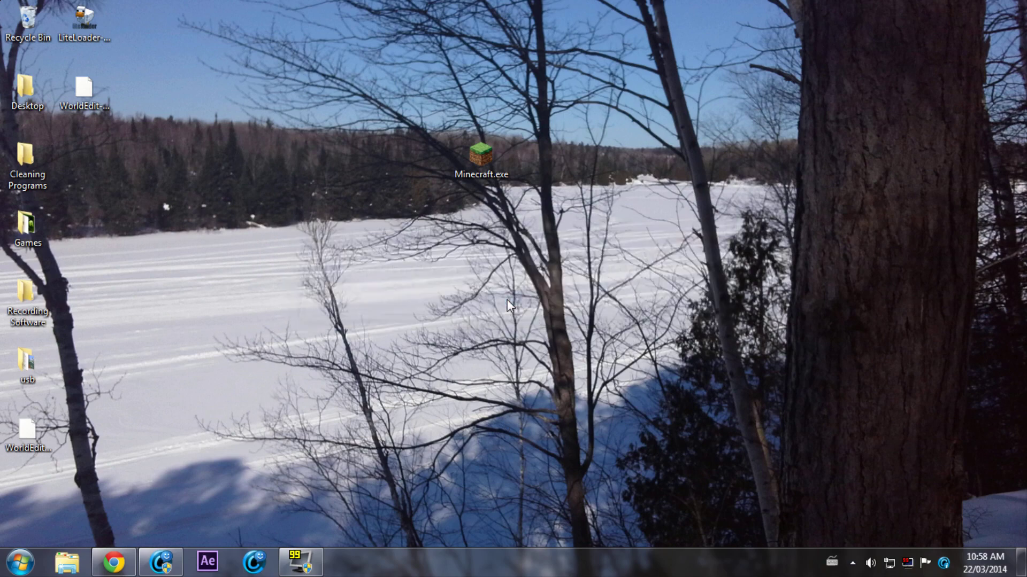
key(super+r)
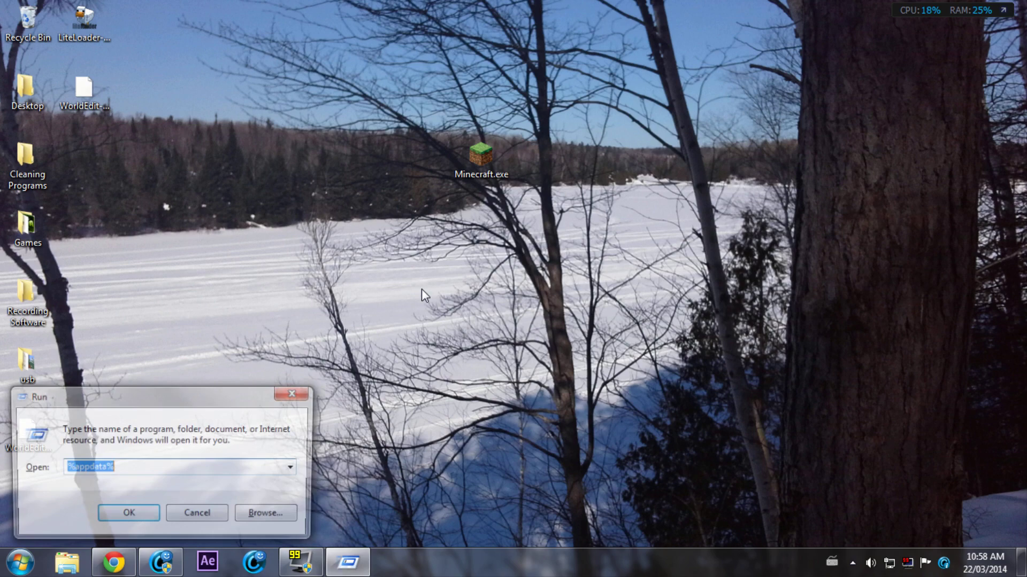
key(End)
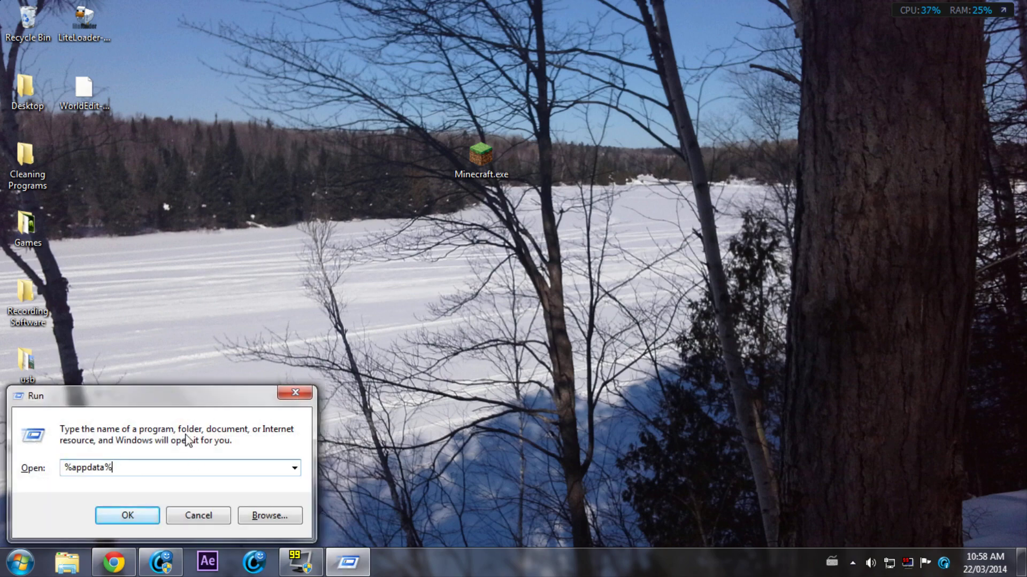
click(129, 515)
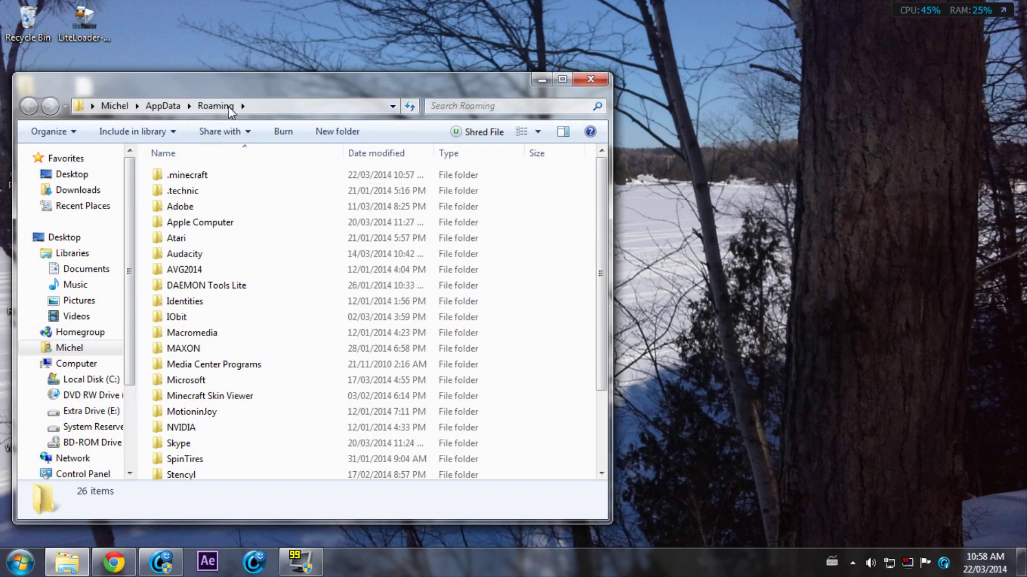
double_click(189, 175)
drag(321, 82, 630, 38)
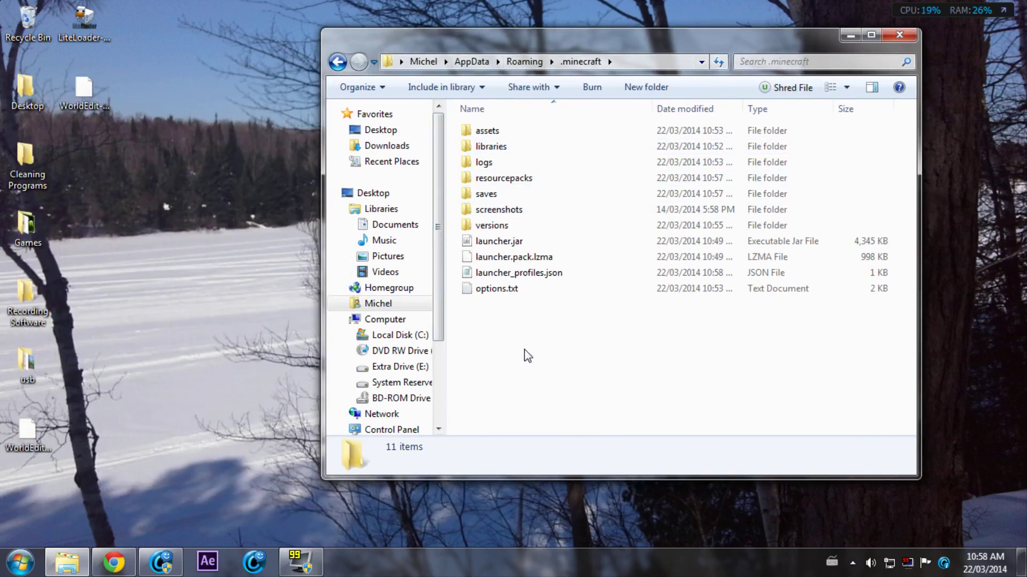
Step: Create a mods folder in .minecraft and move both WorldEdit .litemod files into it
right_click(522, 321)
mouse_move(557, 504)
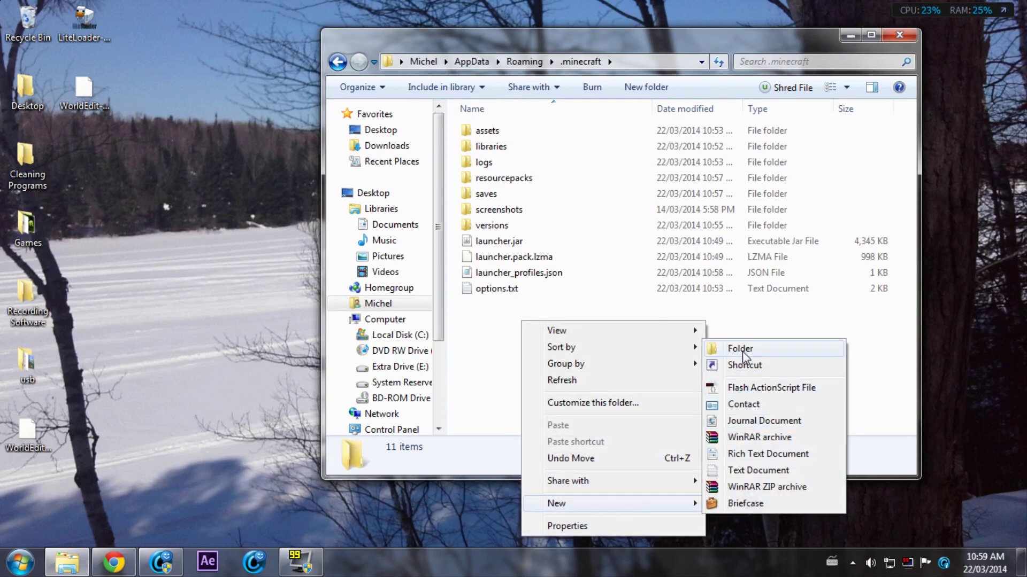
click(742, 351)
text(mods)
key(Return)
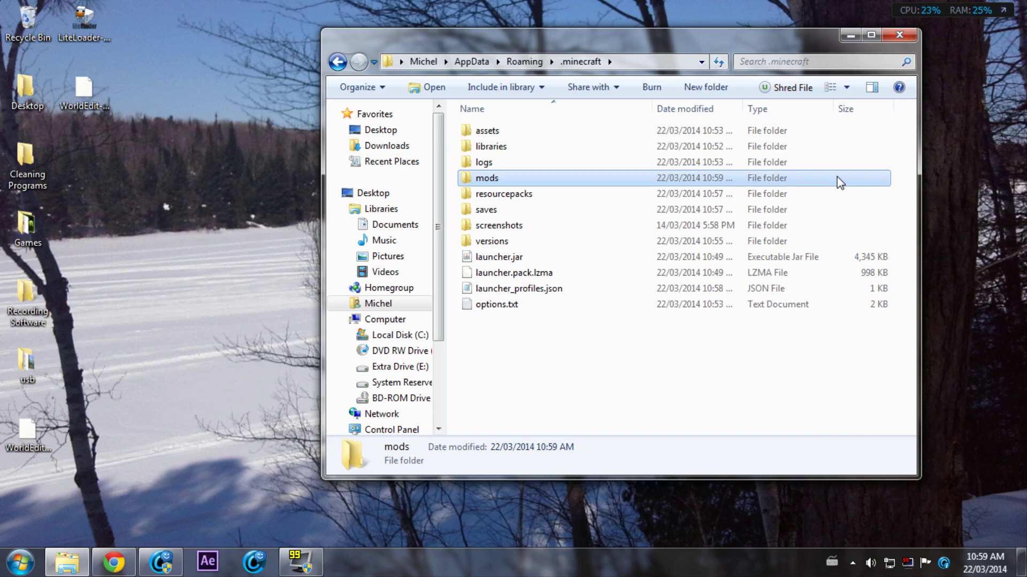
double_click(547, 179)
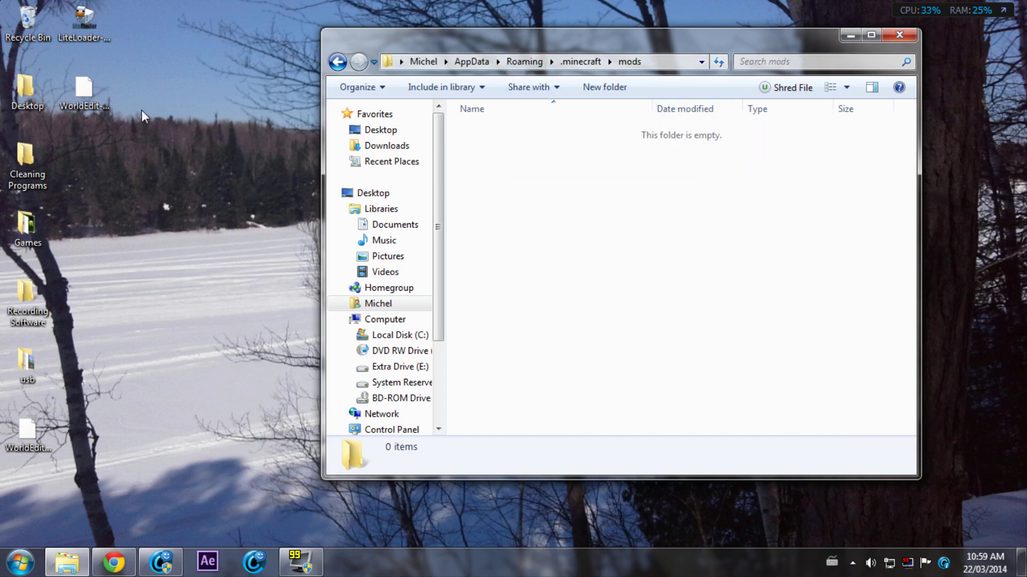
click(84, 96)
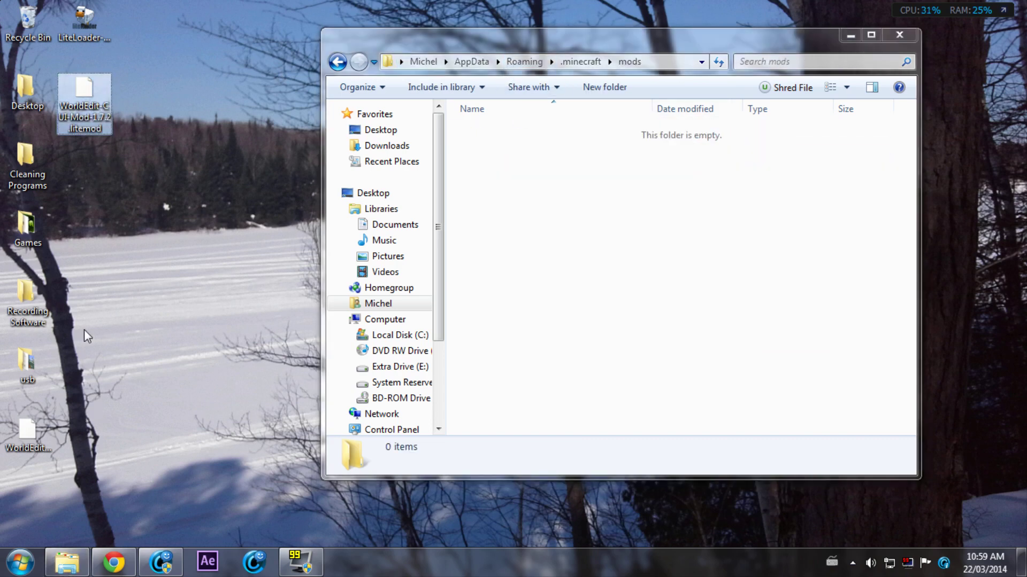
mouse_move(19, 446)
mouse_down()
mouse_move(498, 309)
mouse_move(561, 309)
mouse_up()
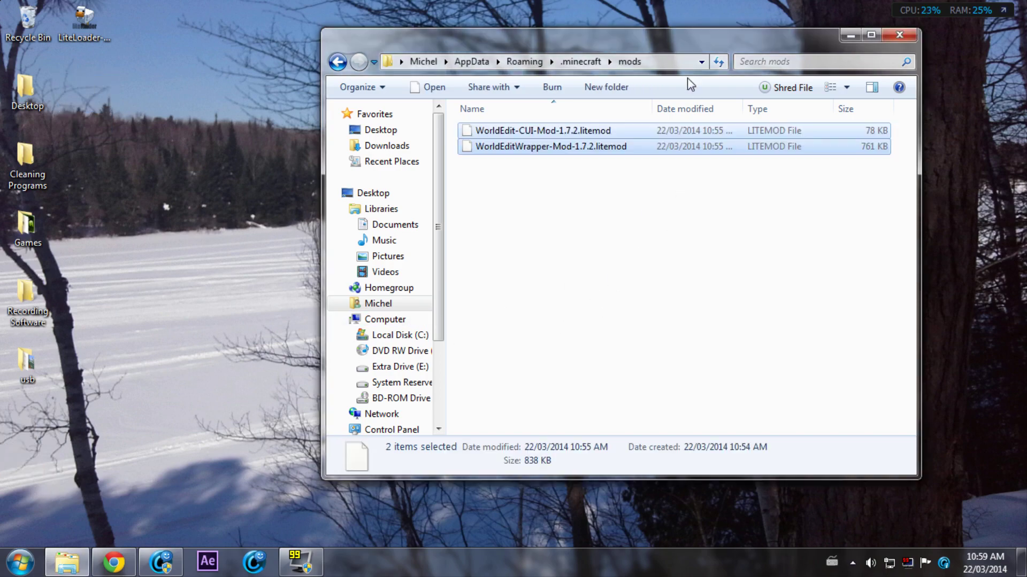
Step: Close the mods folder window, run Minecraft.exe past the security warning, and press Play
click(900, 35)
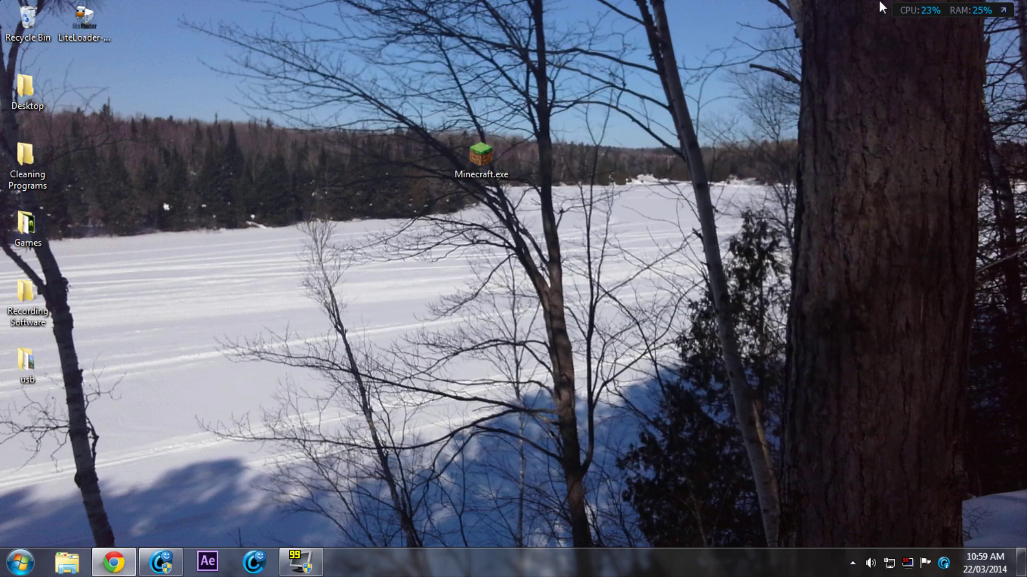
double_click(499, 149)
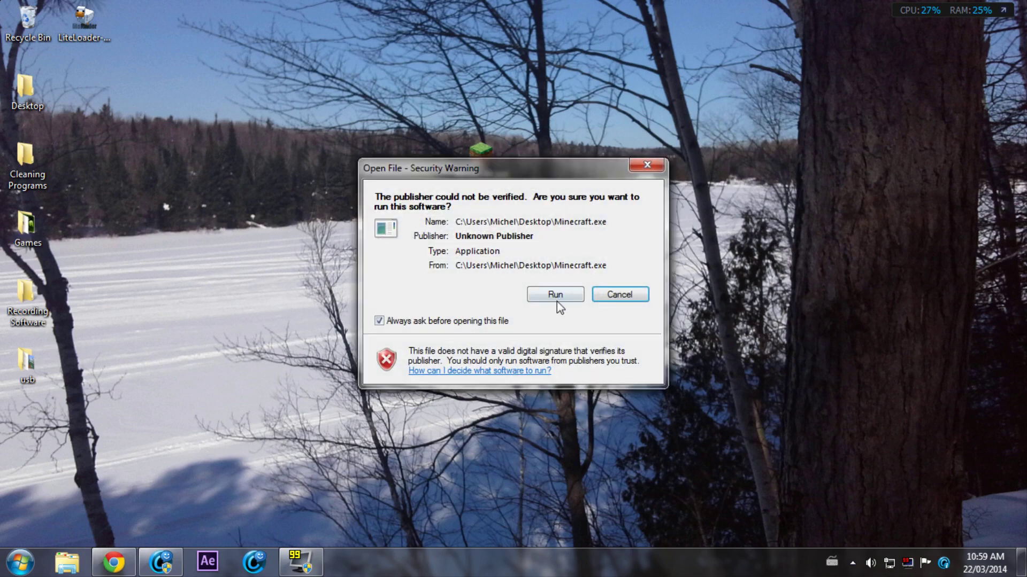
click(555, 296)
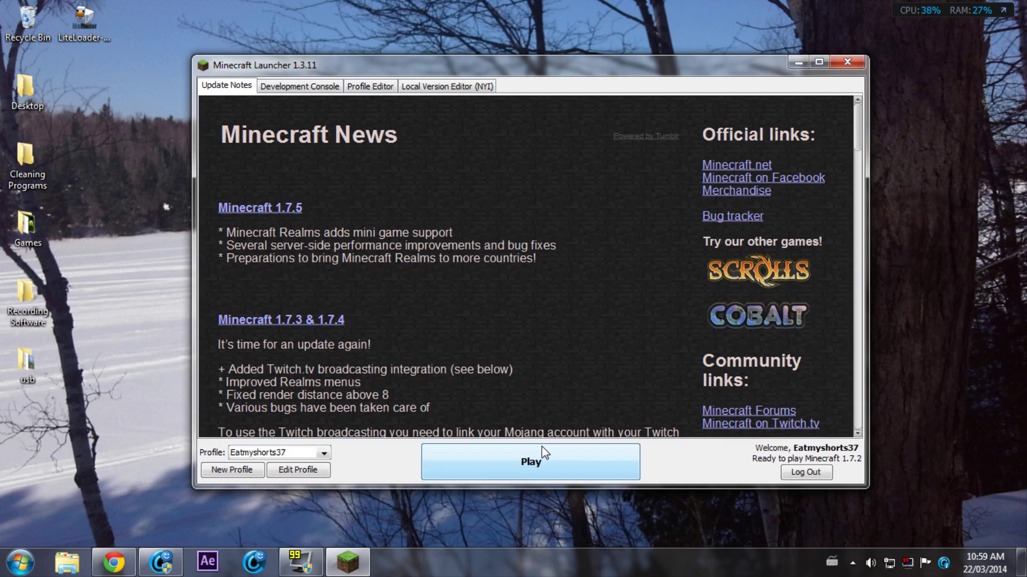
click(542, 446)
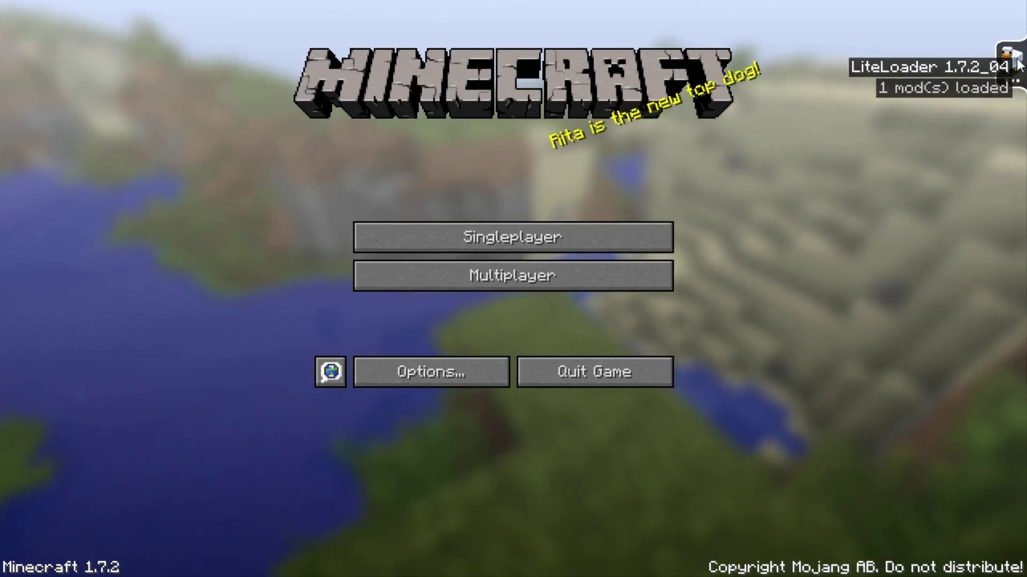
Step: Open the about-LiteLoader panel from the title screen's LiteLoader tab
click(1012, 58)
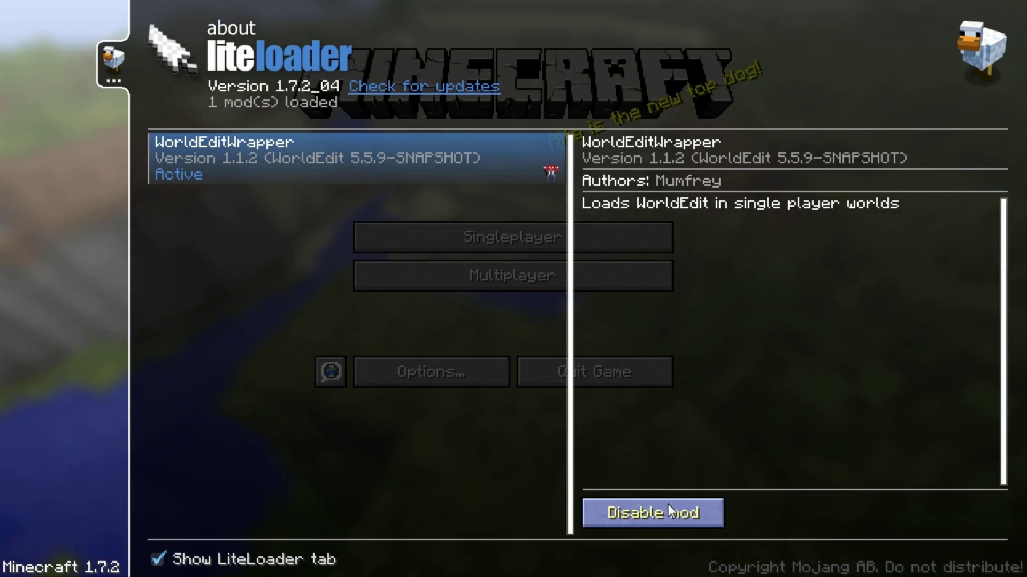
Step: Close the LiteLoader panel and walk the player through the forest treetops toward a birch tree
click(120, 55)
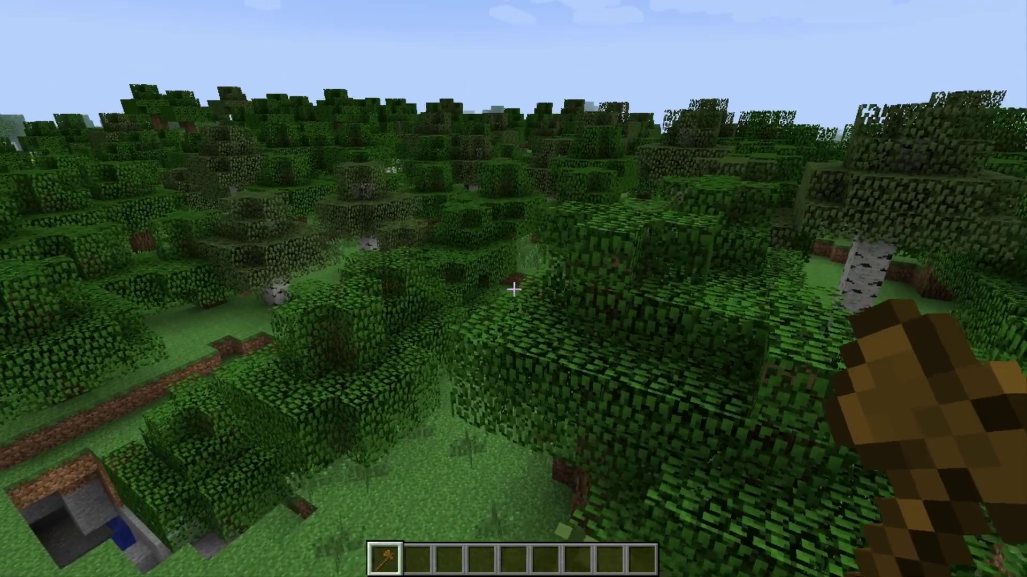
key(w)
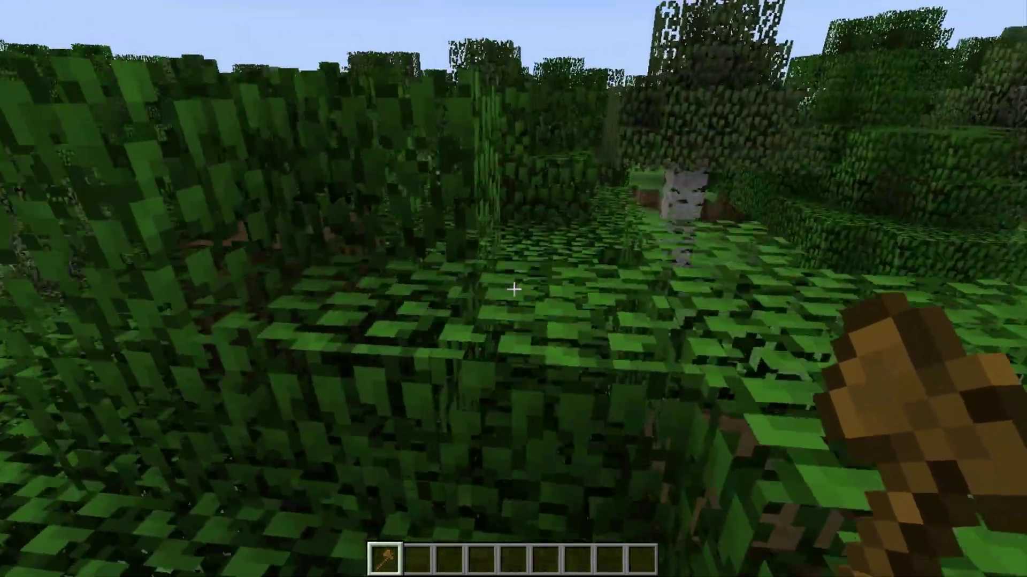
key(w)
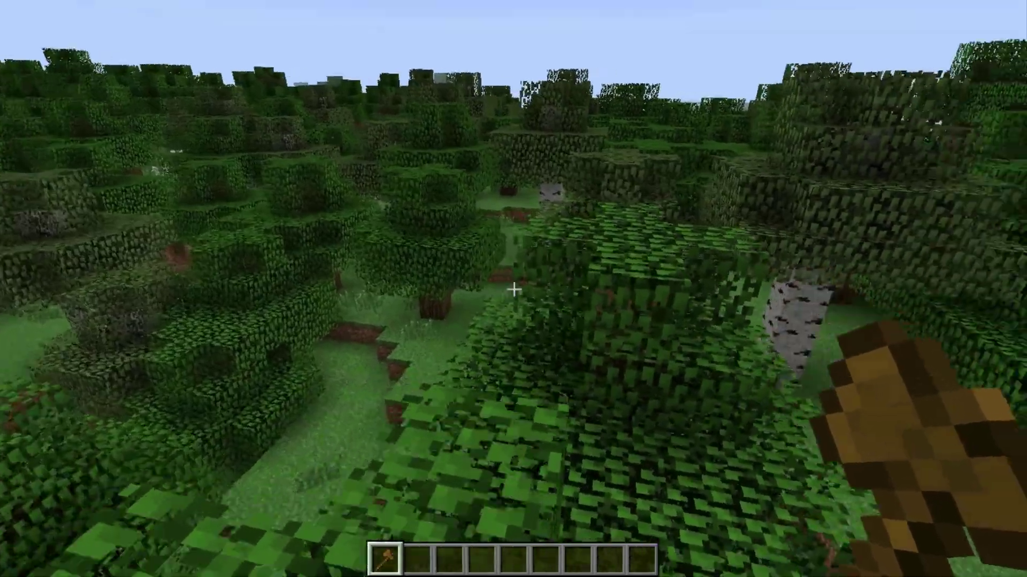
key(w)
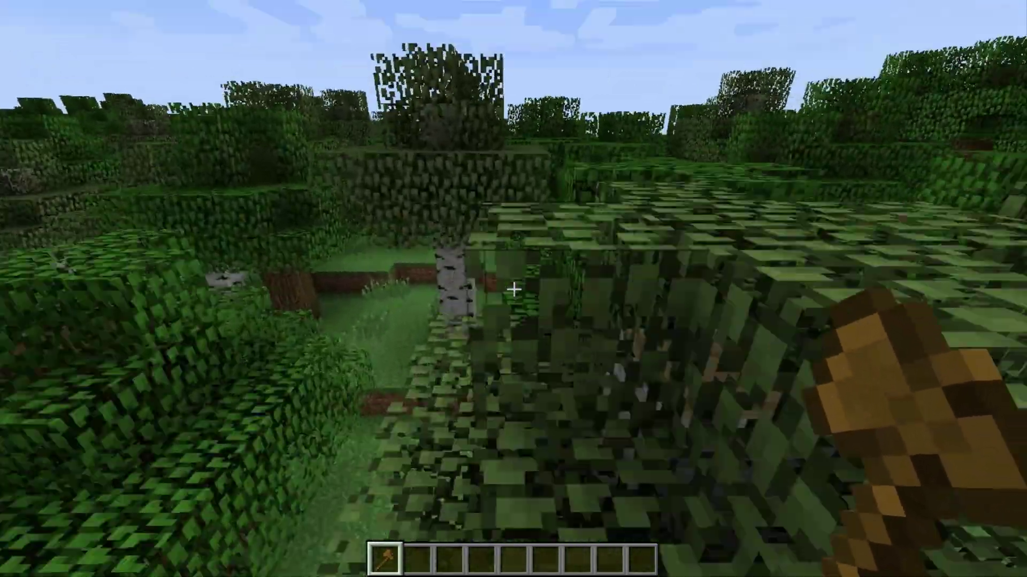
key(w)
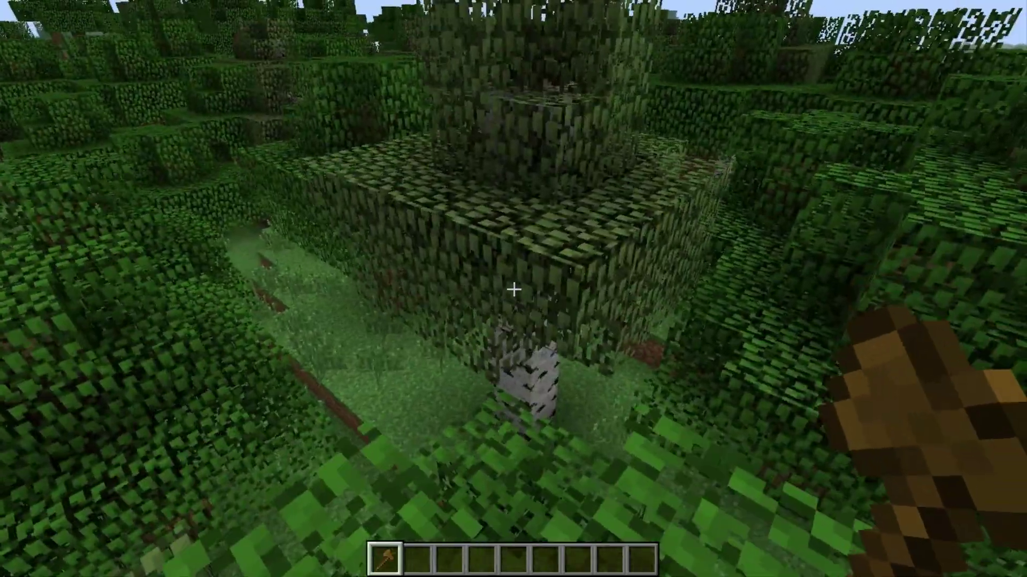